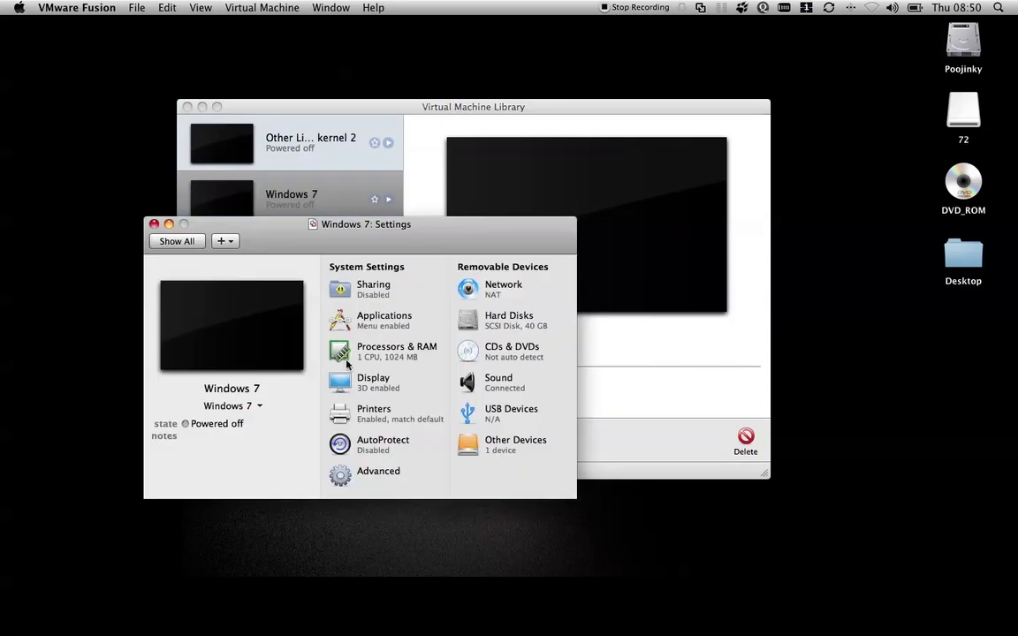
Connect the Windows 7 machine's CD/DVD drive using the disk image CD-konboot-v1.1-2in1.iso and close its settings.
{"action": "left_click", "coordinate": [489, 350]}
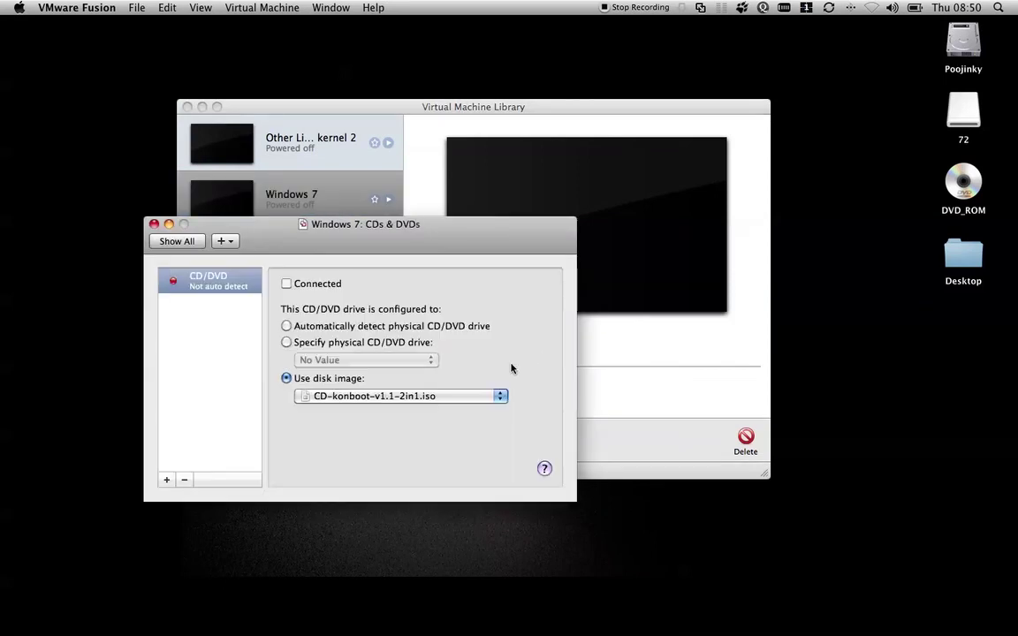
{"action": "left_click", "coordinate": [359, 397]}
{"action": "left_click", "coordinate": [358, 397]}
{"action": "left_click", "coordinate": [285, 284]}
{"action": "left_click", "coordinate": [154, 223]}
Start the Windows 7 virtual machine and direct input to its boot screen.
{"action": "left_click", "coordinate": [425, 434]}
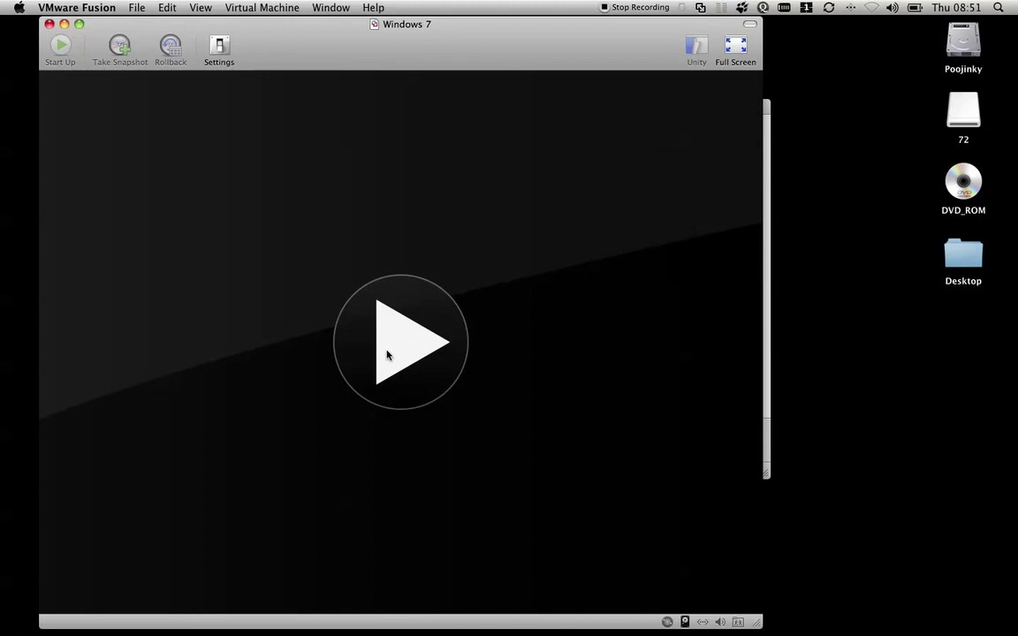
{"action": "left_click", "coordinate": [398, 350]}
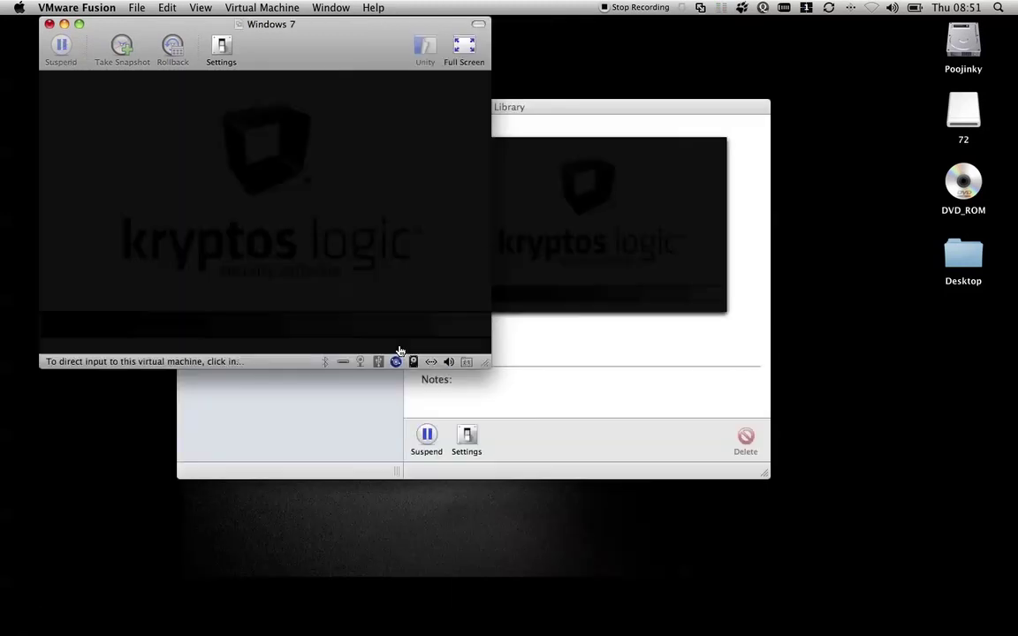
{"action": "left_click", "coordinate": [389, 302]}
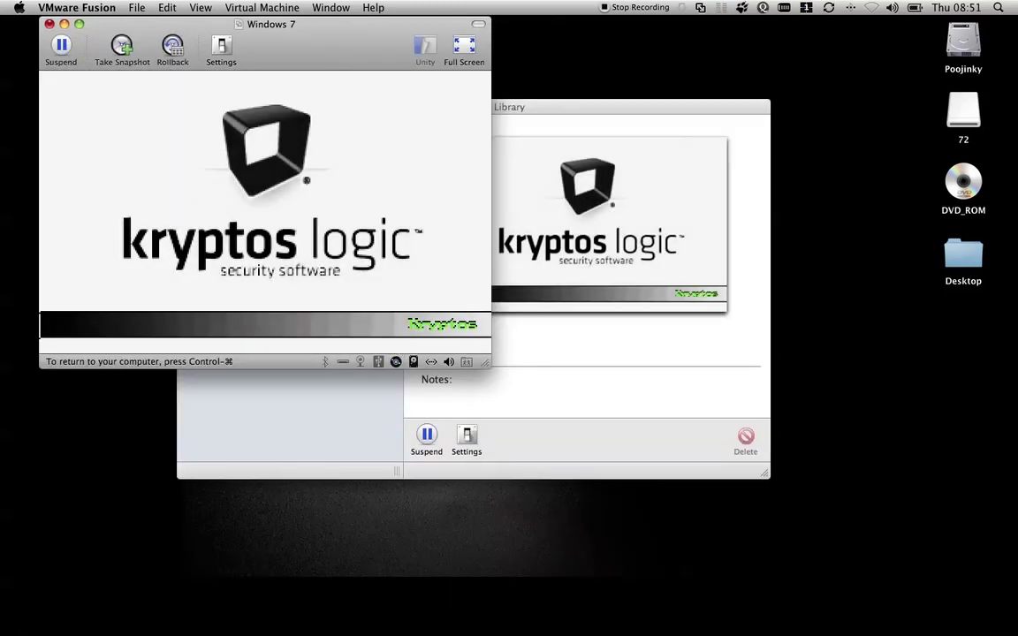
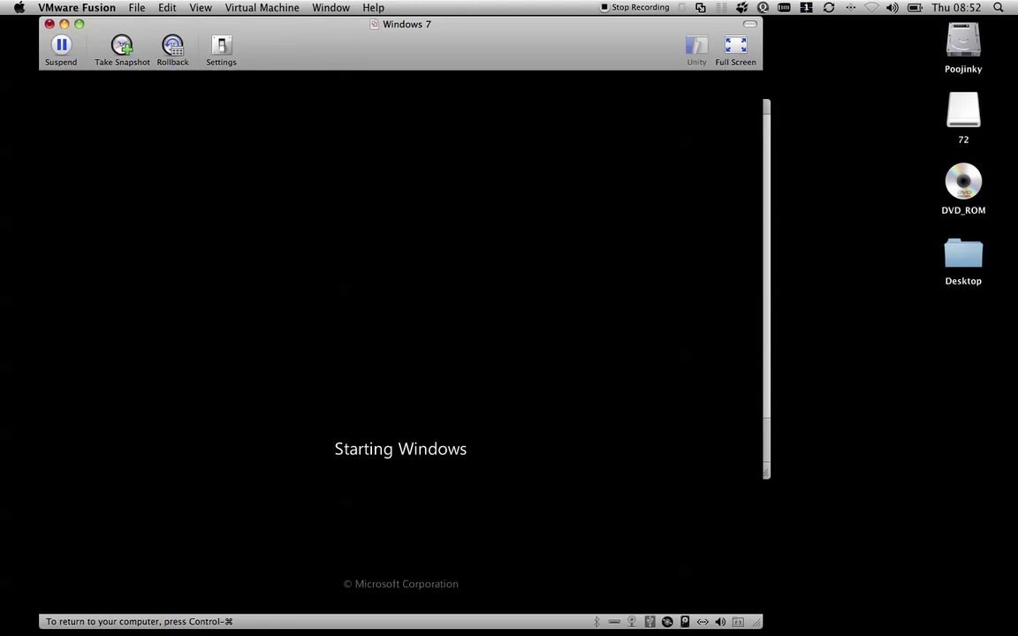
Show the virtual machine in full screen and sign in to the Windows account with the password left blank.
{"action": "key", "text": "ctrl+super"}
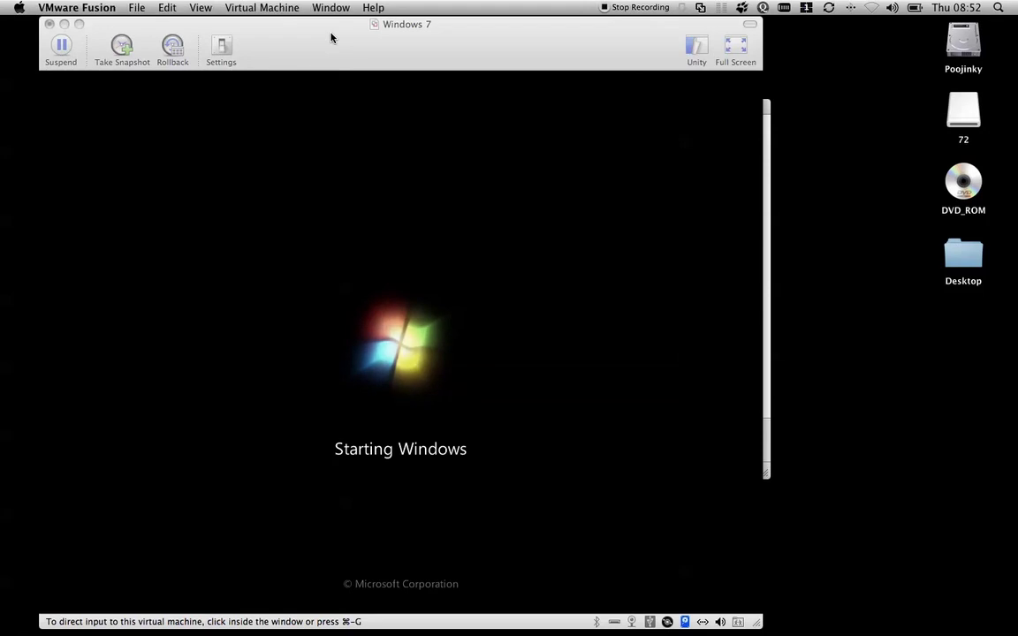
{"action": "left_click", "coordinate": [332, 37]}
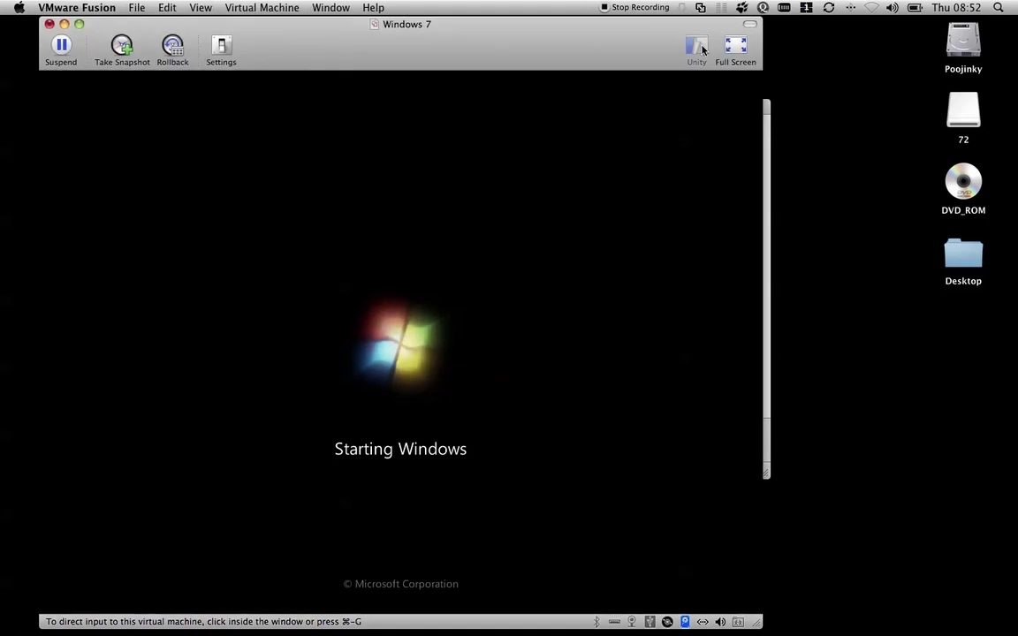
{"action": "left_click", "coordinate": [735, 46]}
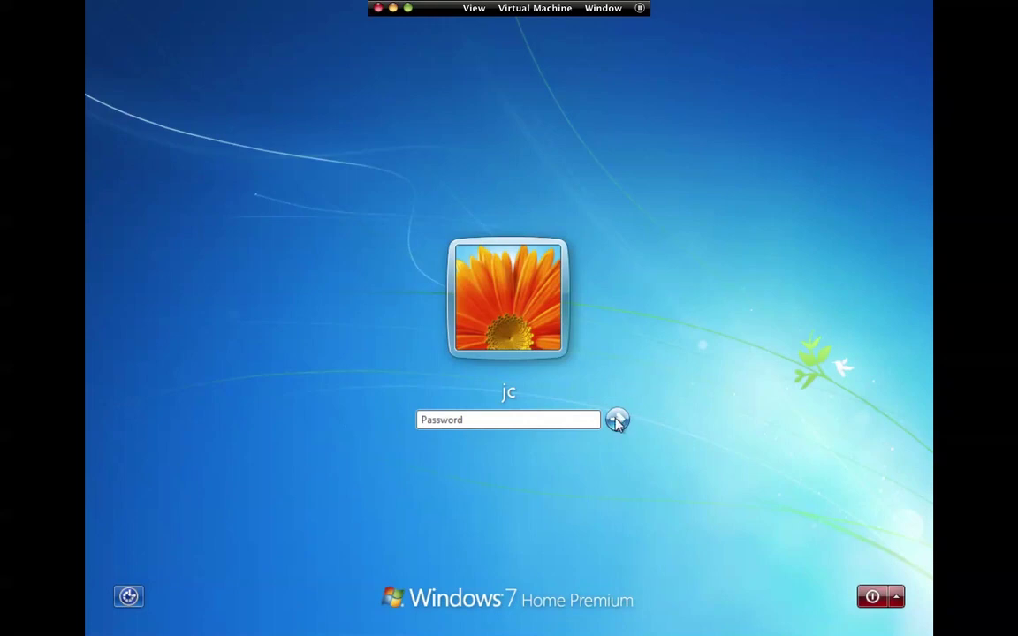
{"action": "left_click", "coordinate": [617, 421]}
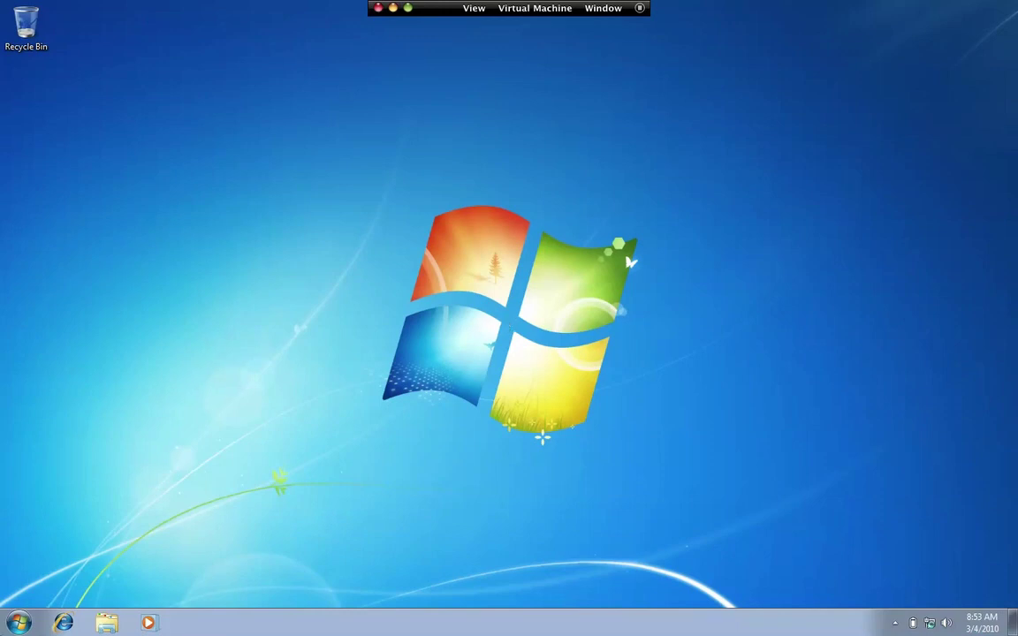
Look through the list of all programs and the Documents, Music and Pictures libraries, then close the library window.
{"action": "left_click", "coordinate": [7, 630]}
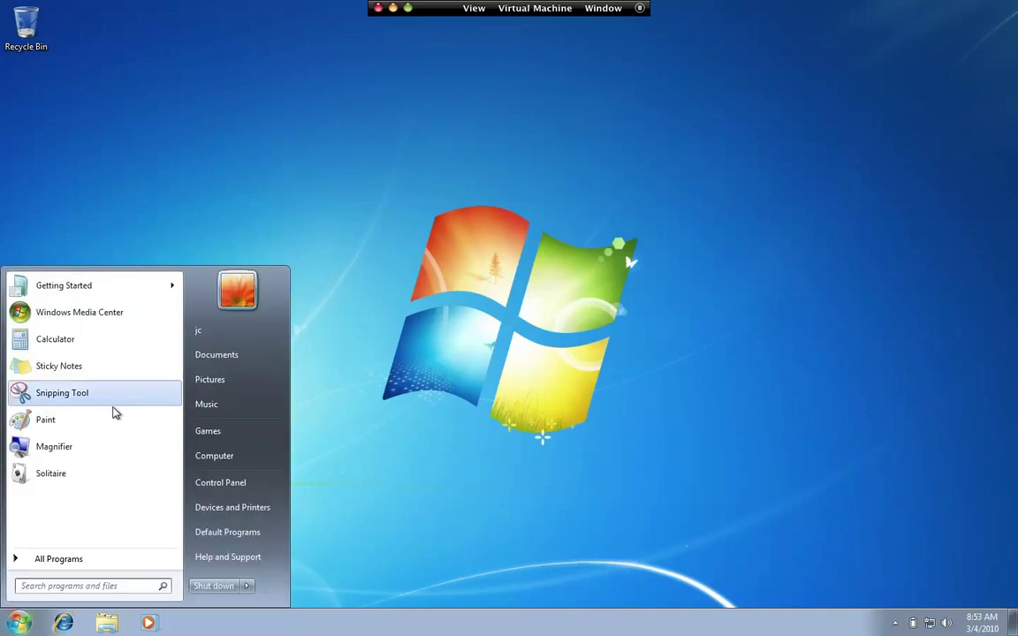
{"action": "left_click", "coordinate": [72, 566]}
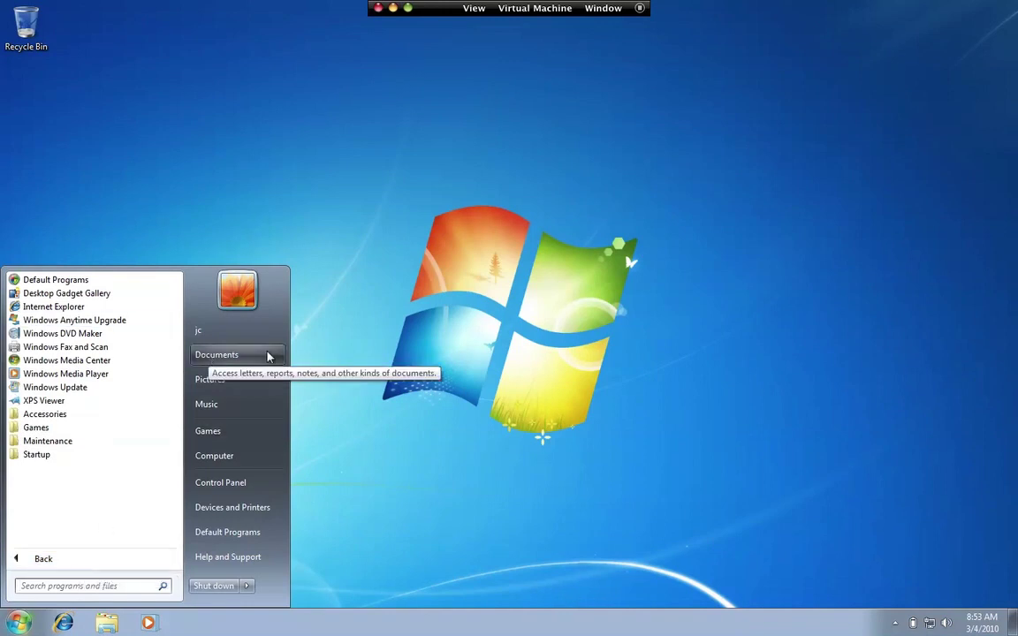
{"action": "left_click", "coordinate": [293, 356]}
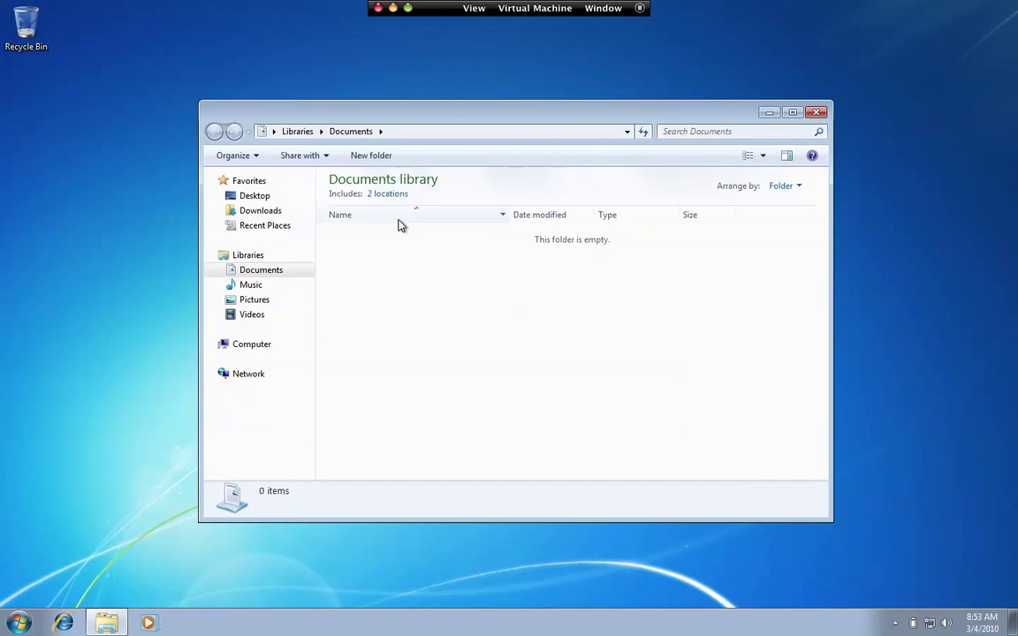
{"action": "left_click", "coordinate": [255, 288]}
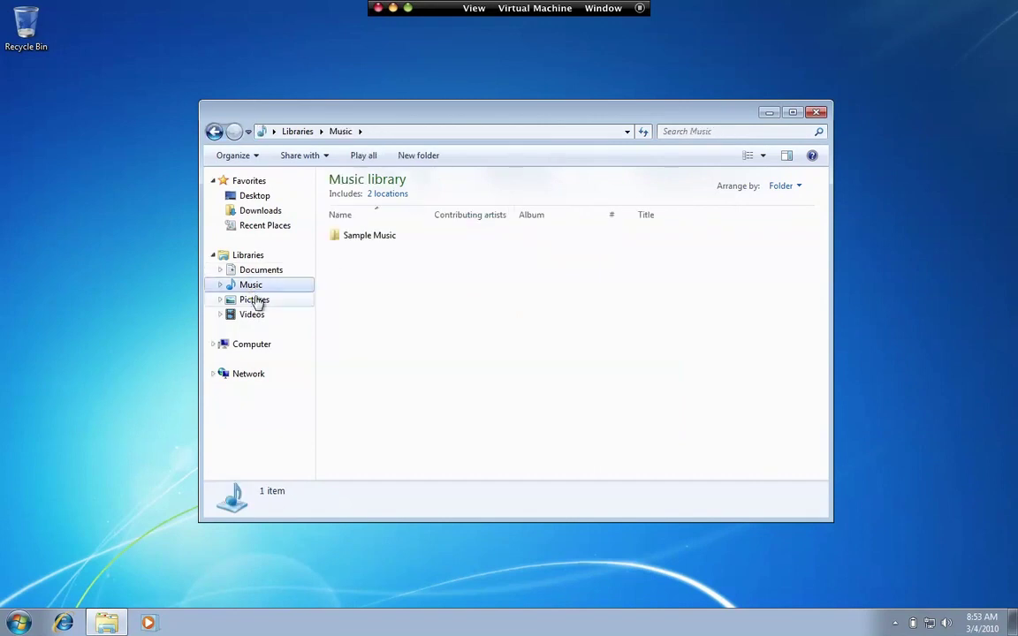
{"action": "left_click", "coordinate": [257, 299]}
{"action": "left_click", "coordinate": [814, 114]}
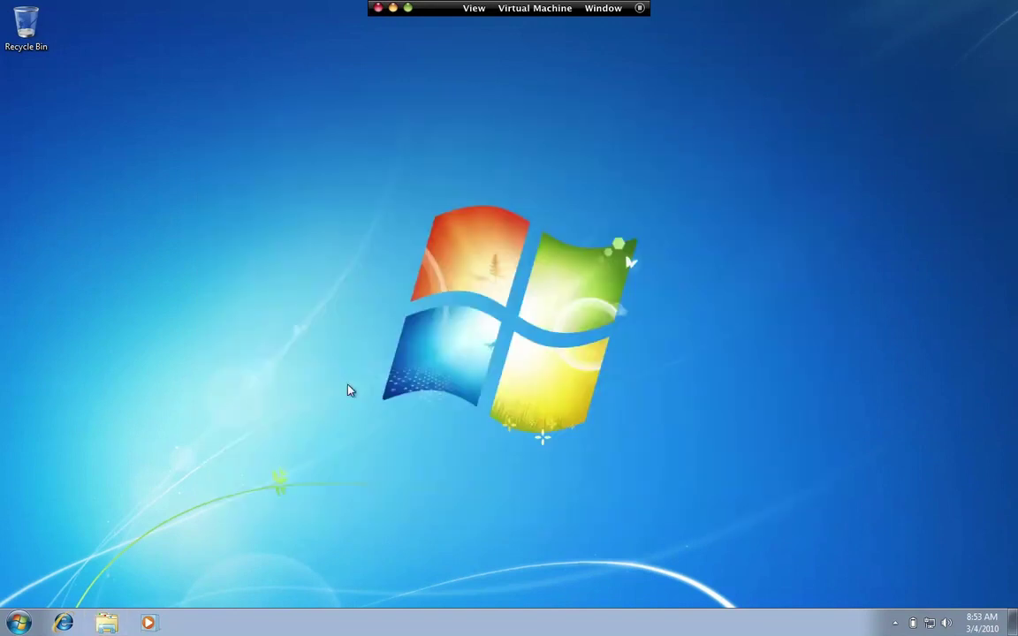
Create a new text document on the Windows desktop and open it in Notepad.
{"action": "right_click", "coordinate": [310, 320]}
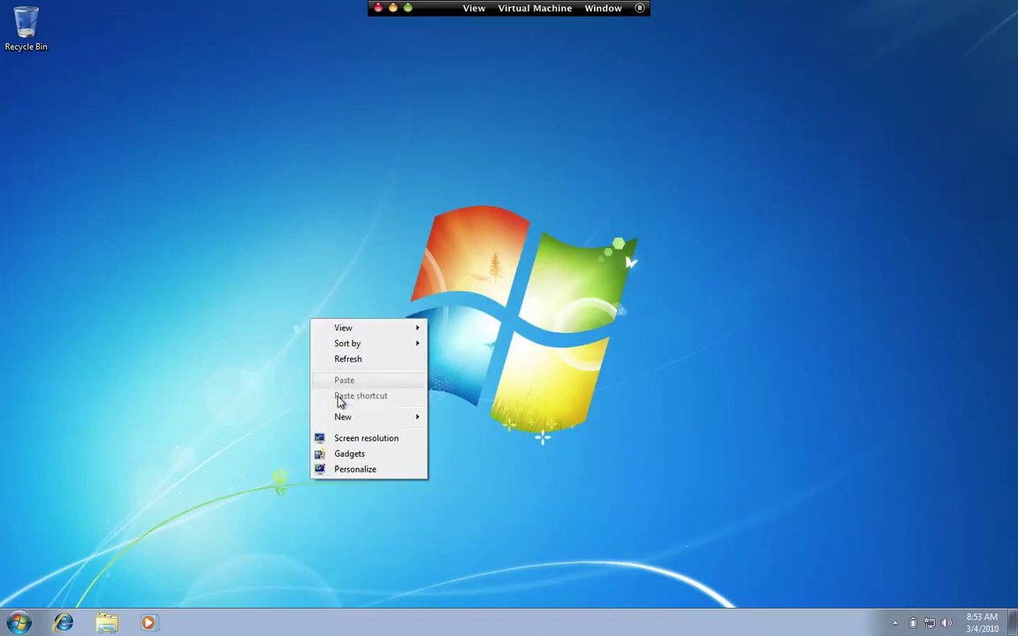
{"action": "mouse_move", "coordinate": [347, 424]}
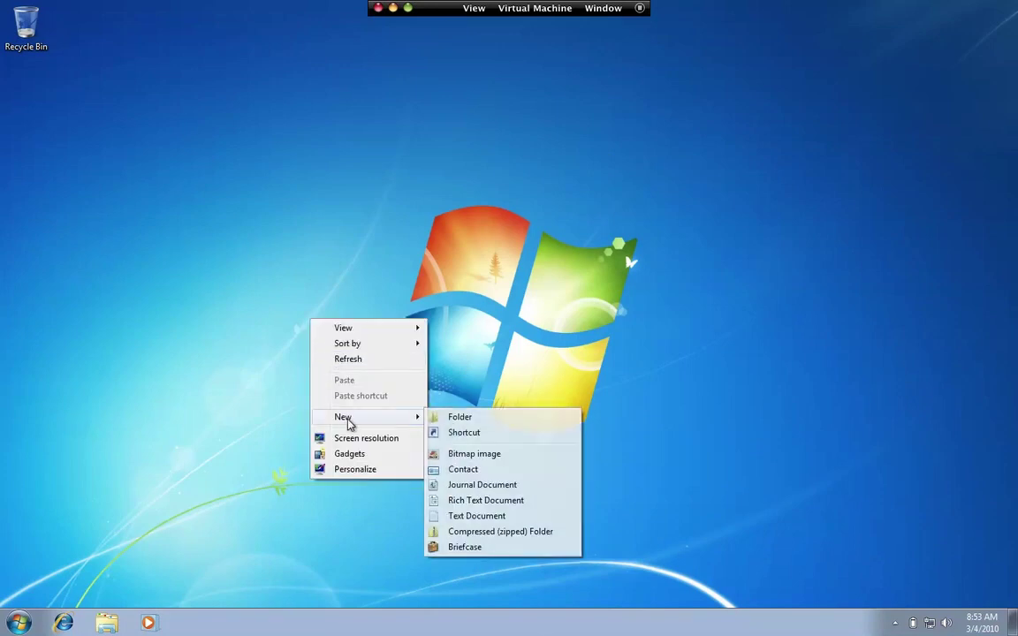
{"action": "left_click", "coordinate": [461, 518]}
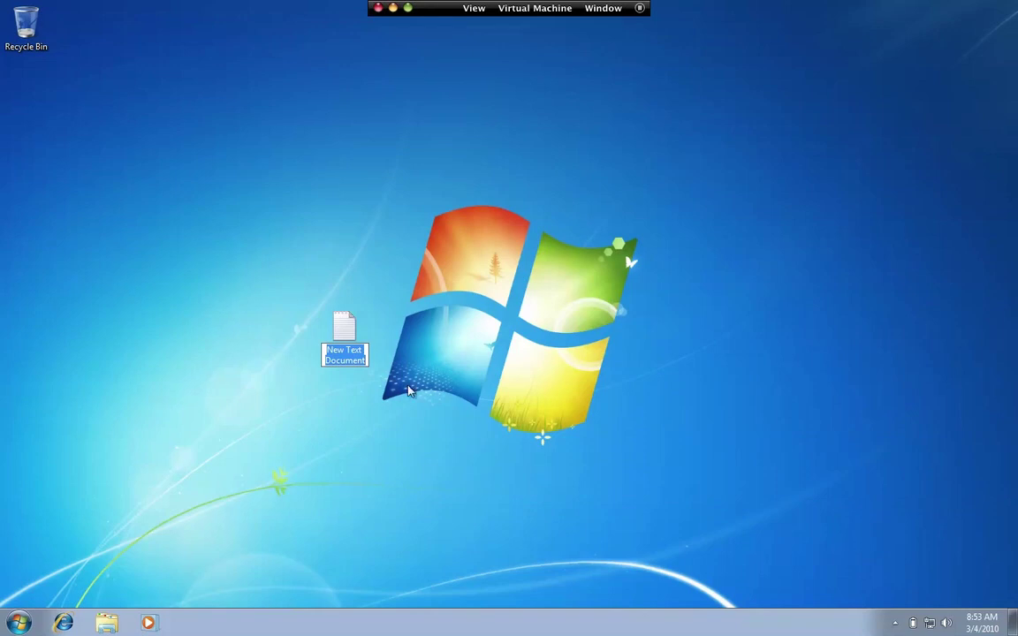
{"action": "double_click", "coordinate": [352, 333]}
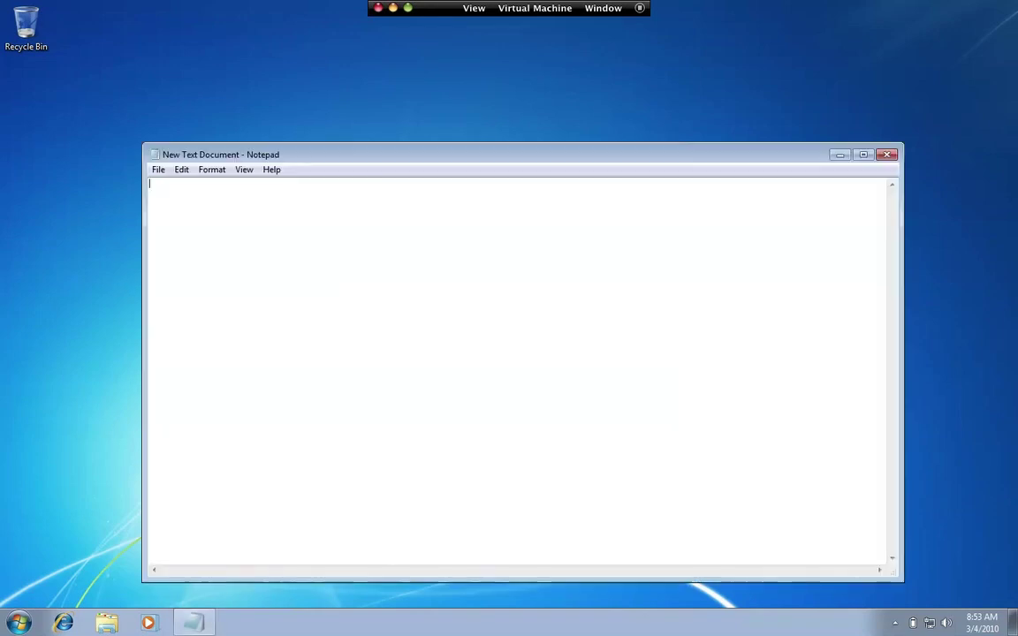
Write in the note: "I actually have / had a password on this account ... let's see what happens when i have disabled it to boot from kon".
{"action": "type", "text": "I actu"}
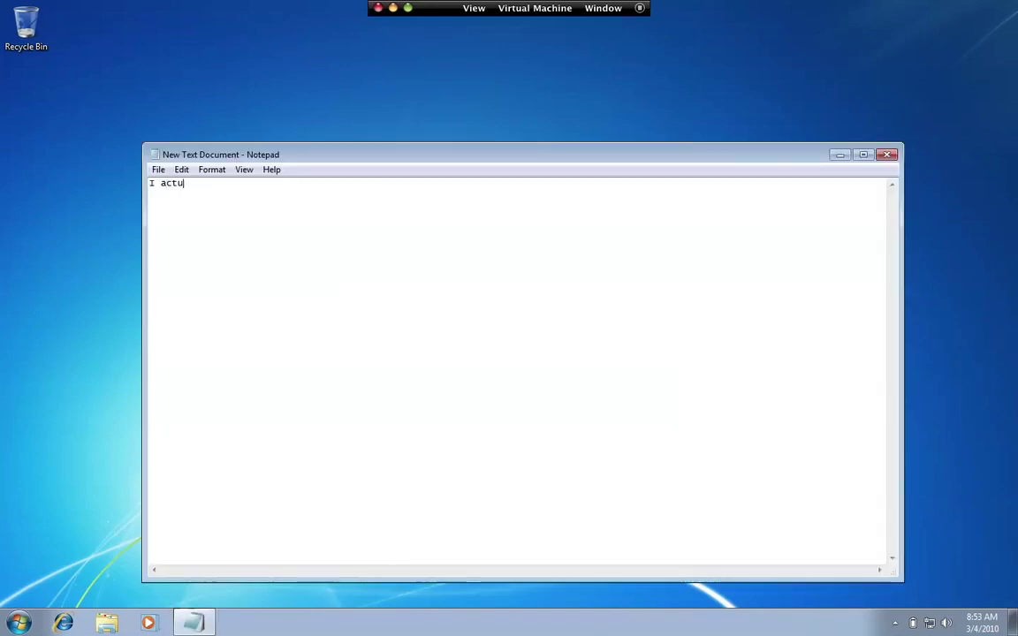
{"action": "type", "text": "ally have / had a pass"}
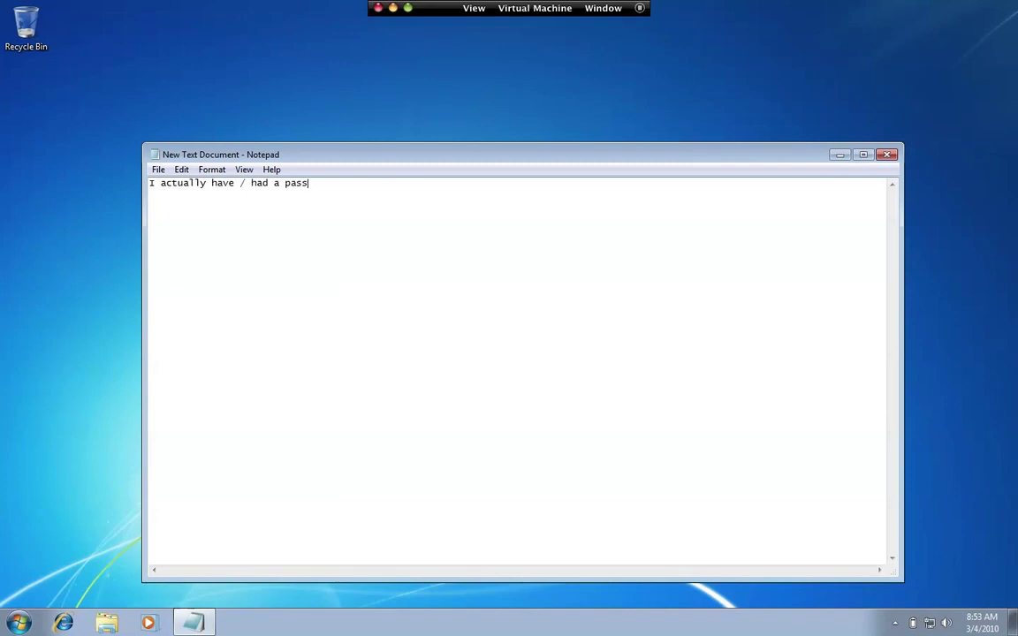
{"action": "type", "text": "word on this account ... wha"}
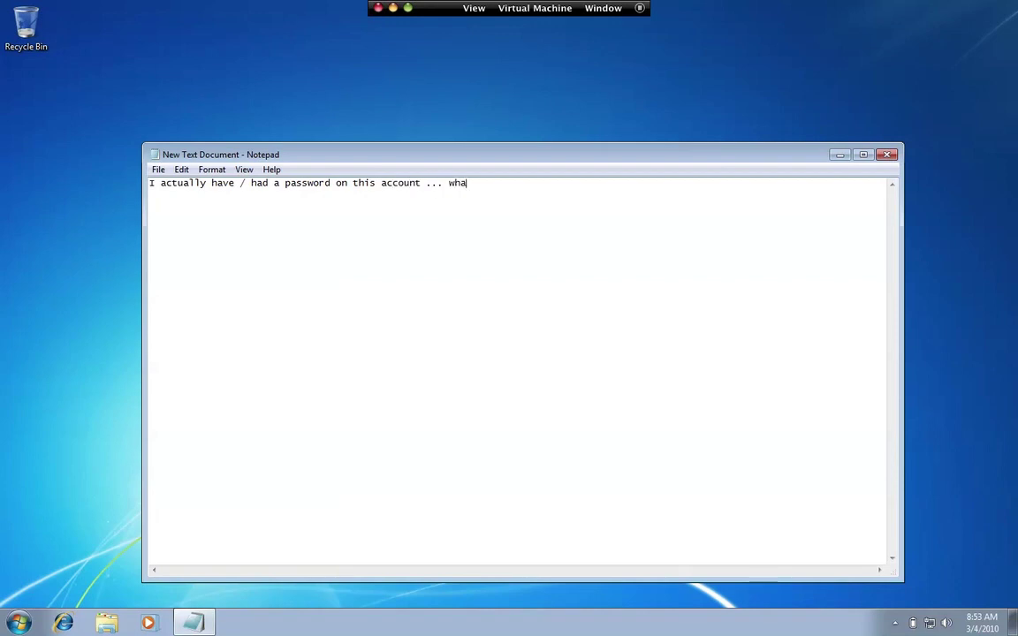
{"action": "key", "text": "BackSpace"}
{"action": "key", "text": "BackSpace"}
{"action": "key", "text": "BackSpace"}
{"action": "type", "text": "let's see what happens when "}
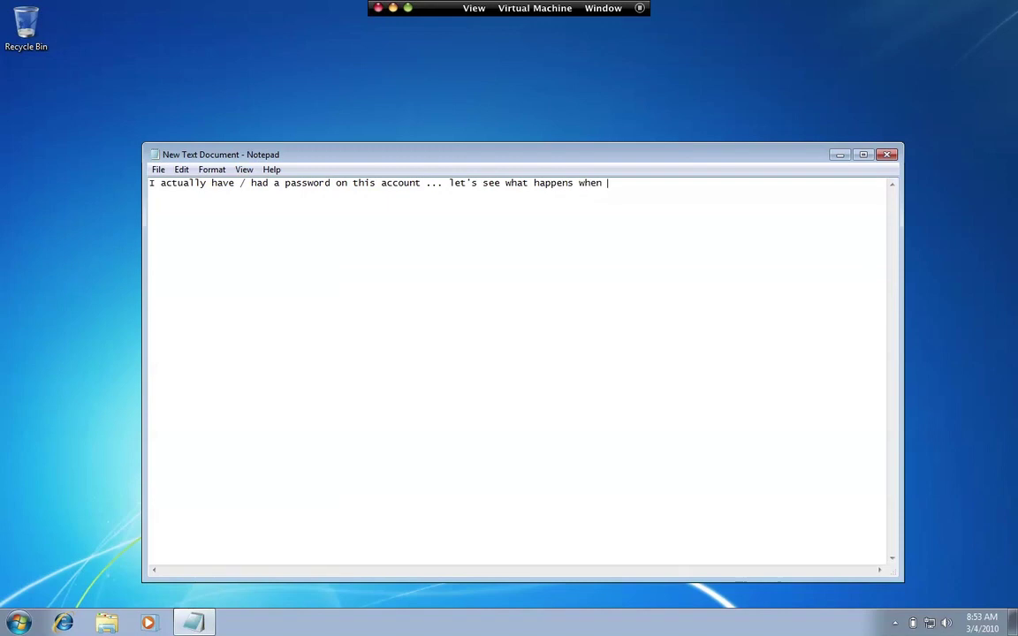
{"action": "type", "text": "i have disabled it to boot from kon"}
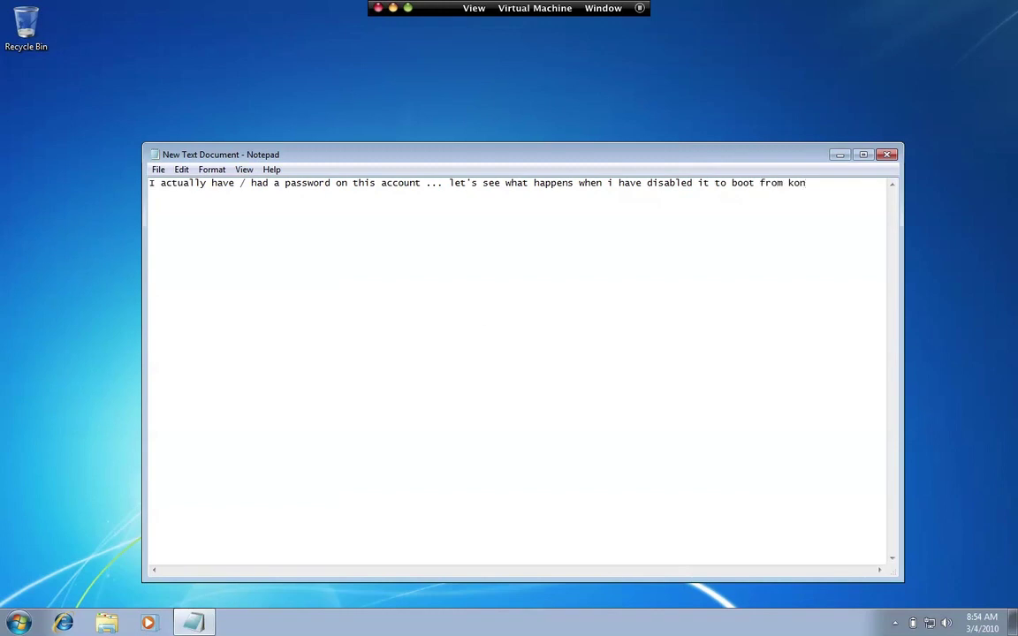
Restart Windows 7 from inside the guest, leaving the open text document unsaved.
{"action": "key", "text": "super"}
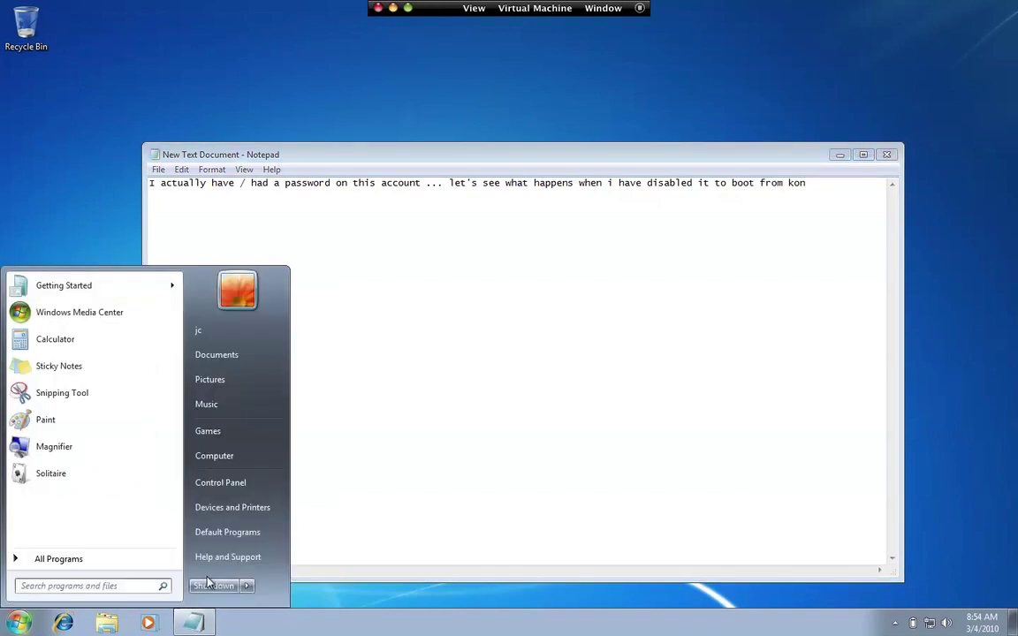
{"action": "left_click", "coordinate": [248, 586]}
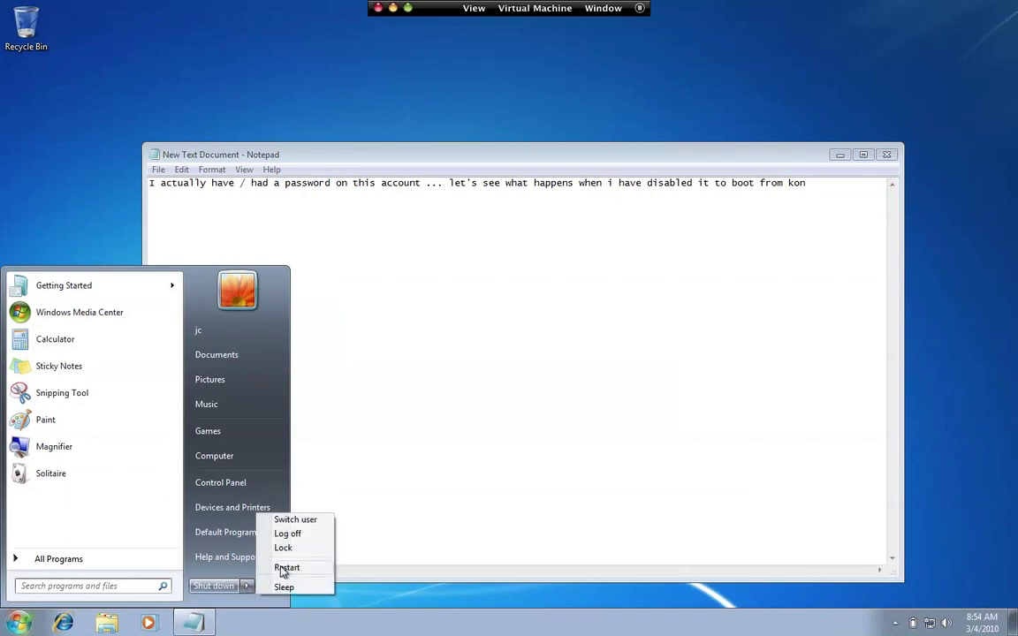
{"action": "left_click", "coordinate": [273, 569]}
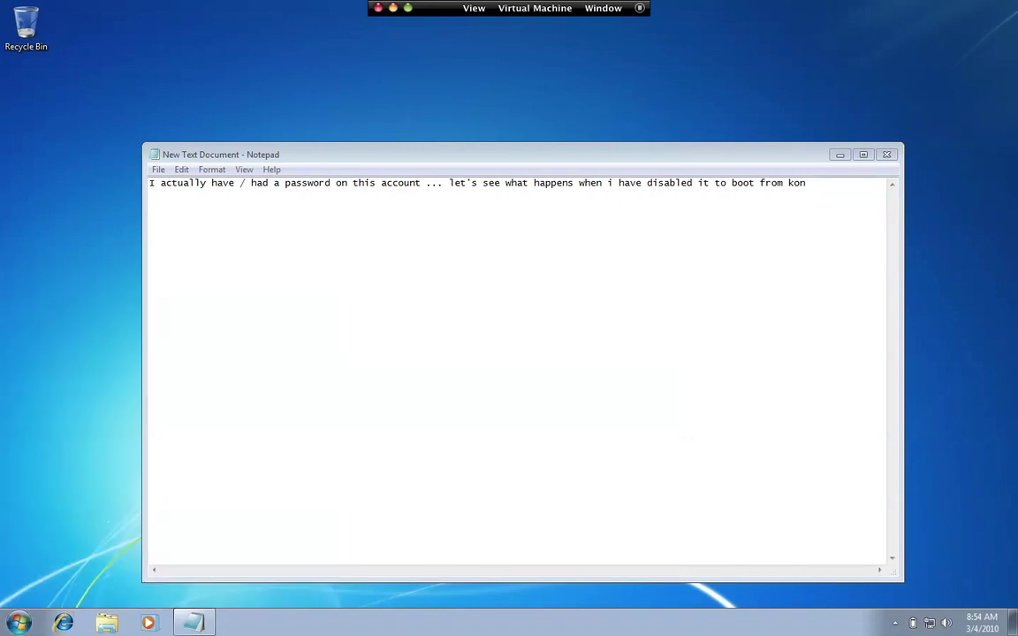
{"action": "left_click", "coordinate": [537, 320]}
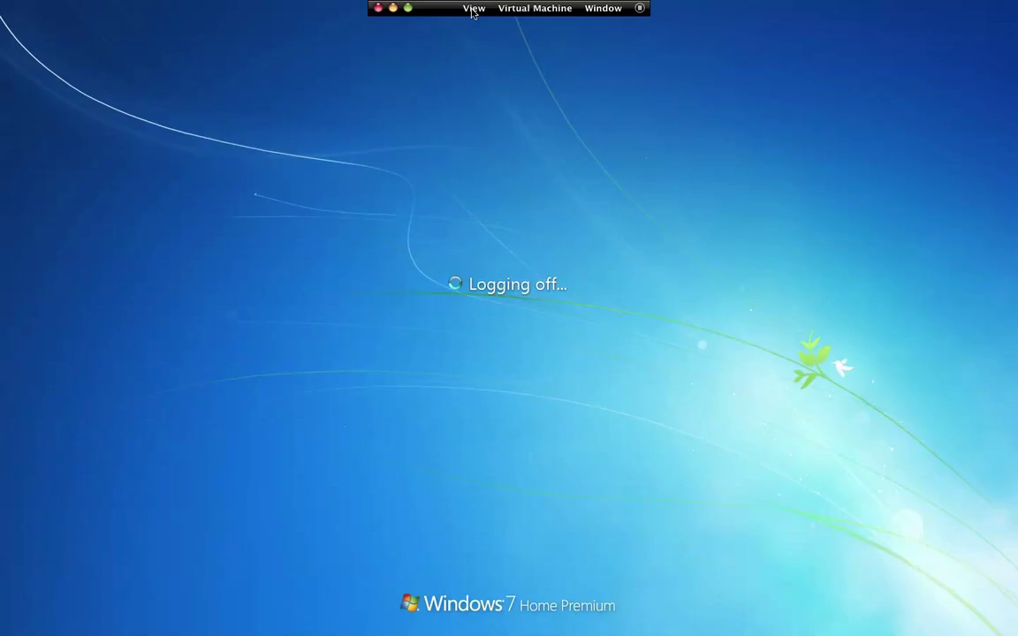
Leave full screen and set the virtual machine's startup device to the SCSI hard disk.
{"action": "left_click", "coordinate": [477, 8]}
{"action": "left_click", "coordinate": [483, 31]}
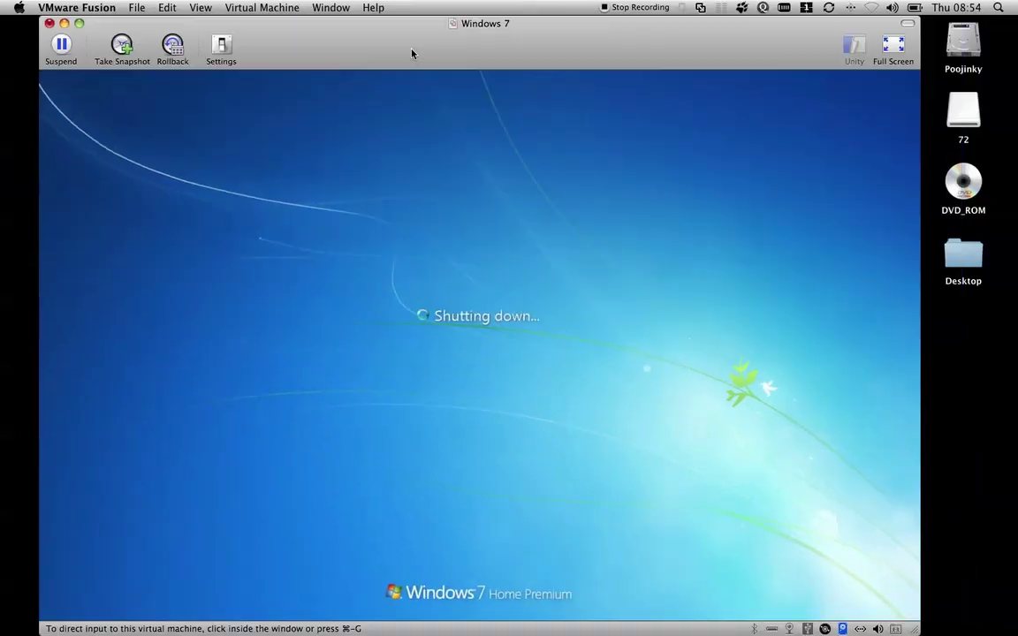
{"action": "left_click", "coordinate": [223, 53]}
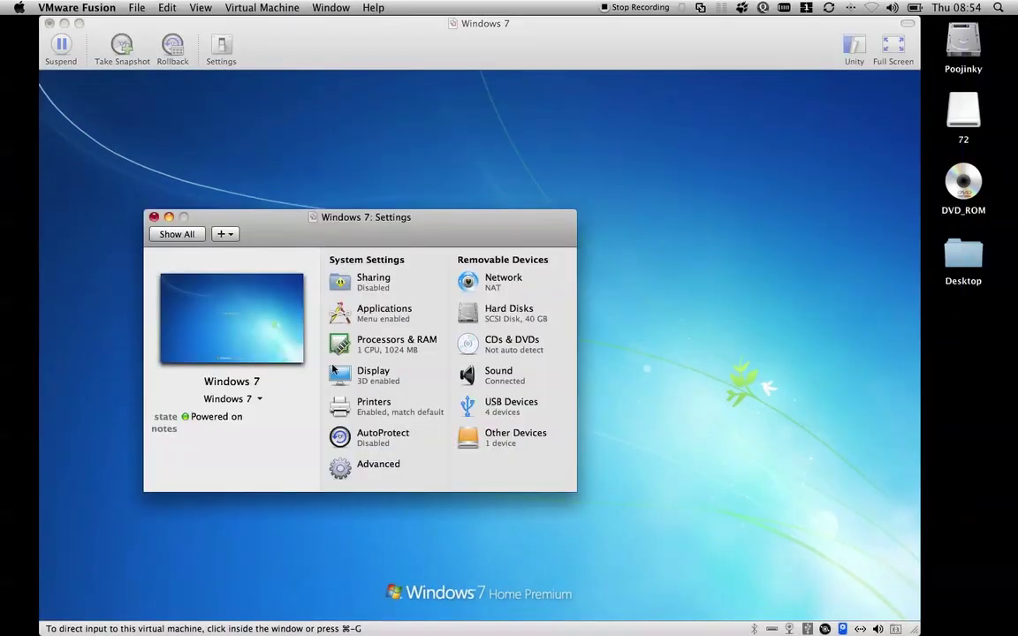
{"action": "left_click", "coordinate": [340, 467]}
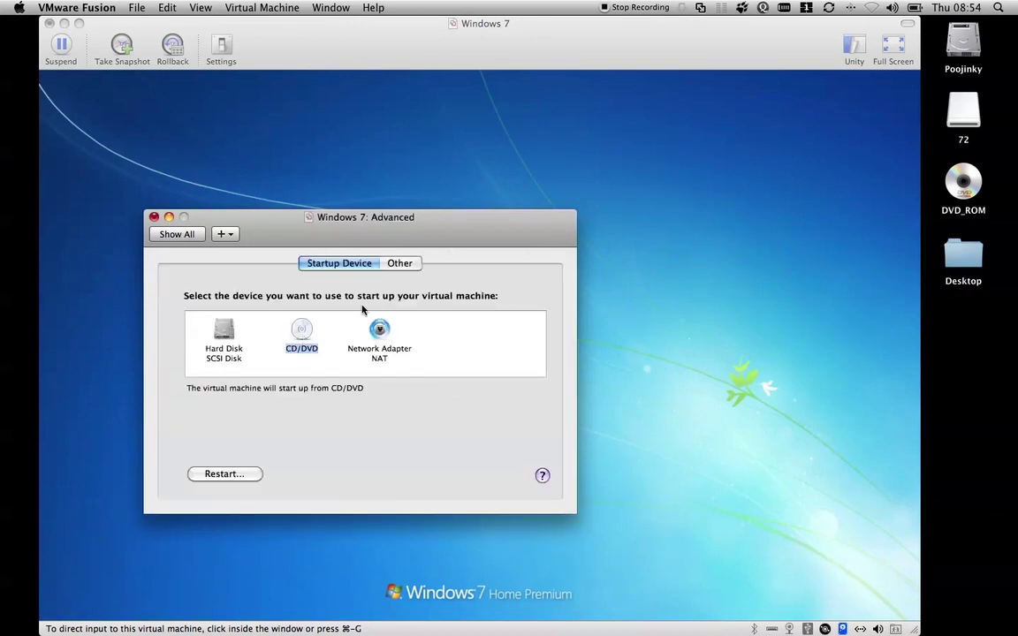
{"action": "left_click", "coordinate": [223, 334]}
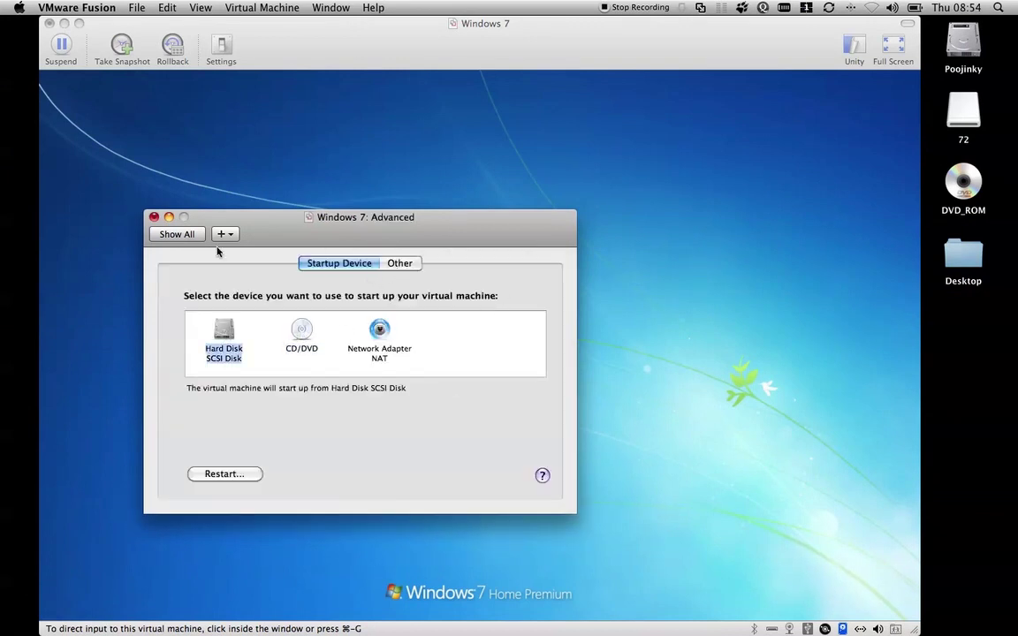
Disconnect the konboot CD/DVD image, close the settings window and direct input back to the restarting virtual machine.
{"action": "left_click", "coordinate": [177, 234]}
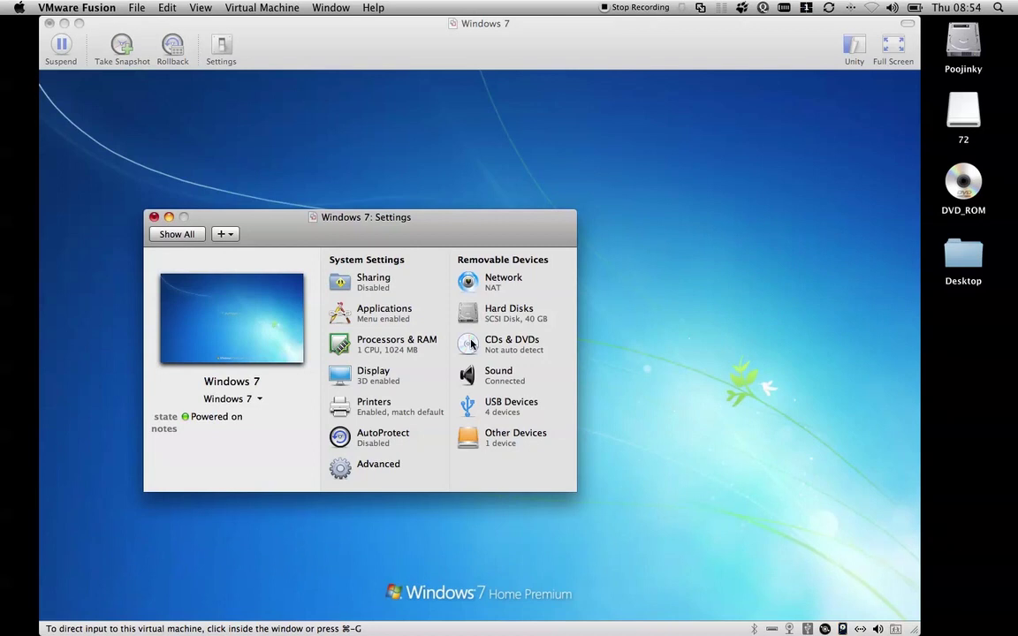
{"action": "left_click", "coordinate": [470, 343]}
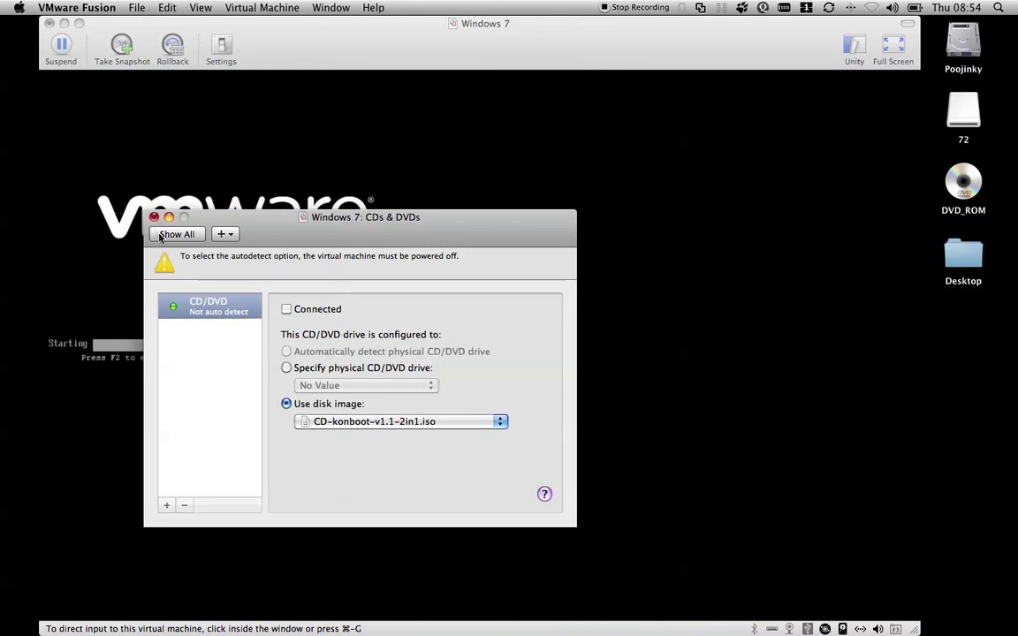
{"action": "left_click", "coordinate": [168, 234]}
{"action": "left_click_drag", "start_coordinate": [206, 224], "coordinate": [591, 248]}
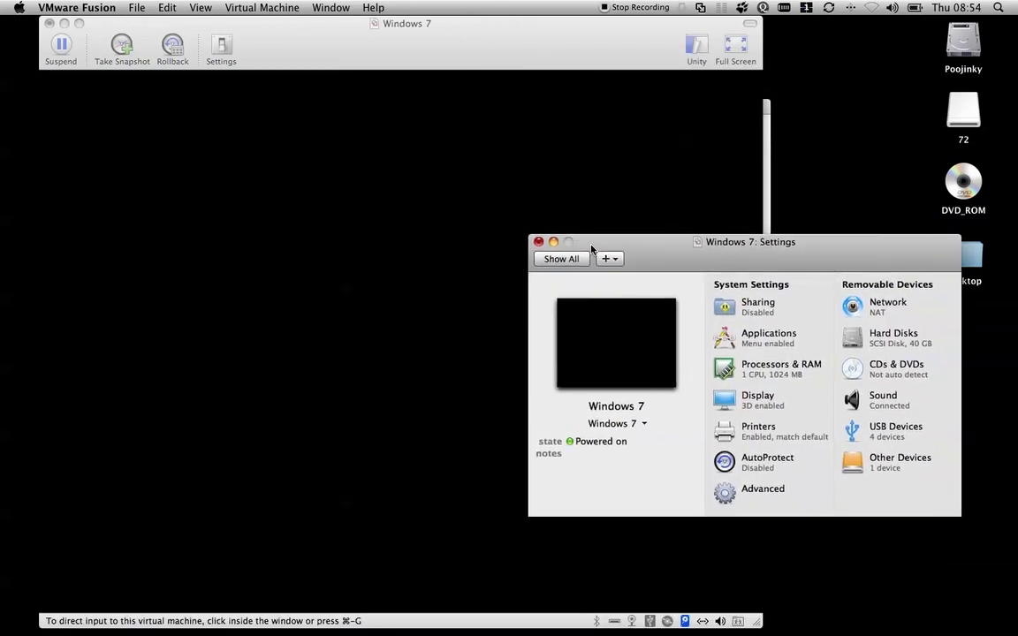
{"action": "left_click", "coordinate": [537, 242]}
{"action": "left_click", "coordinate": [487, 224]}
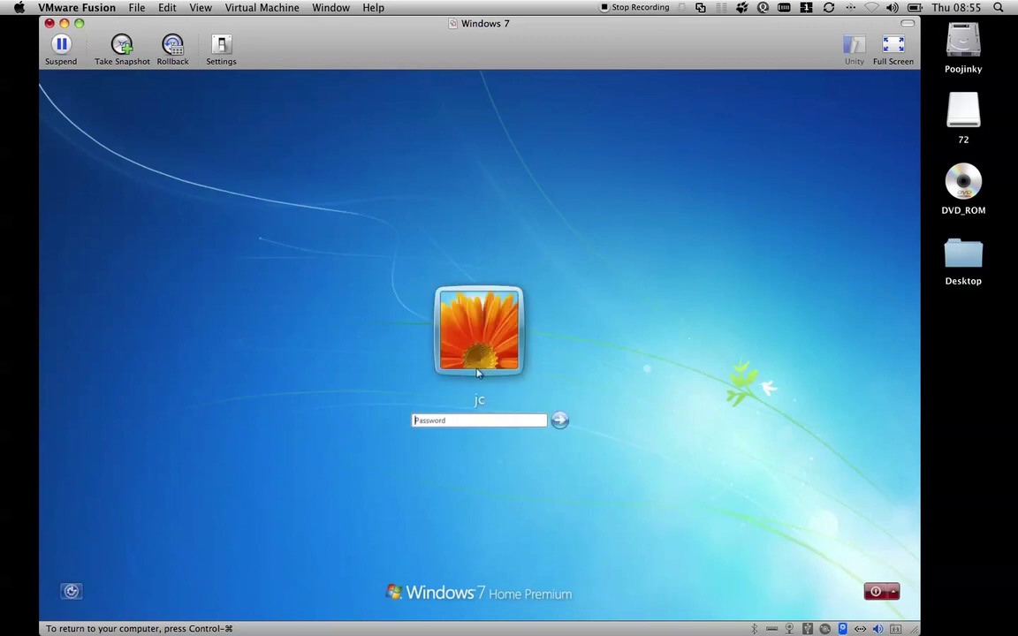
Try signing in to Windows 7 with a blank password, dismiss the error, and sign in with the account password.
{"action": "left_click", "coordinate": [560, 422]}
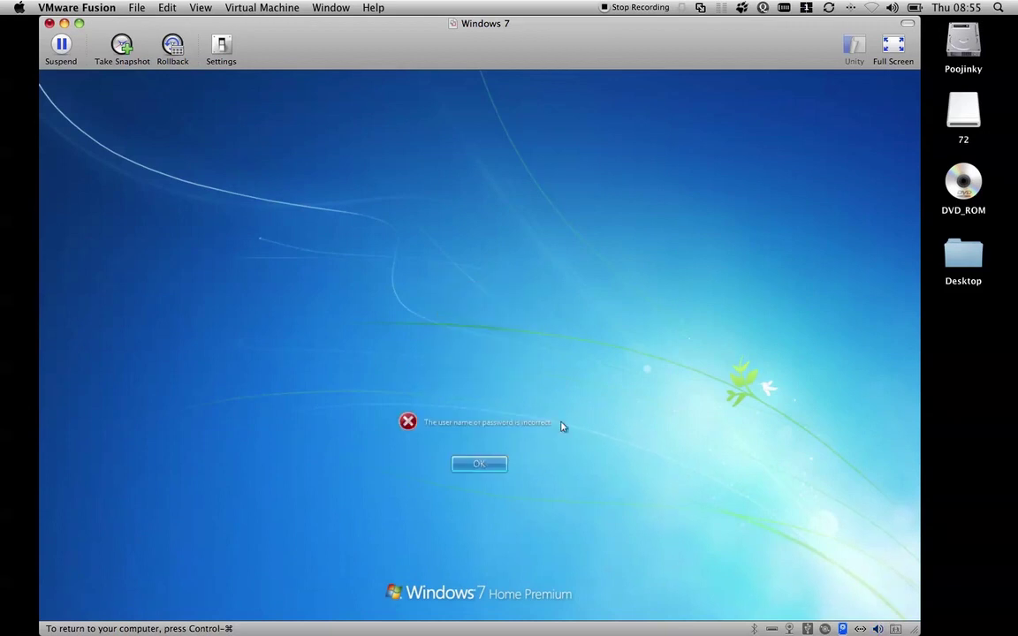
{"action": "left_click", "coordinate": [479, 466]}
{"action": "type", "text": "••••••••••"}
{"action": "key", "text": "Return"}
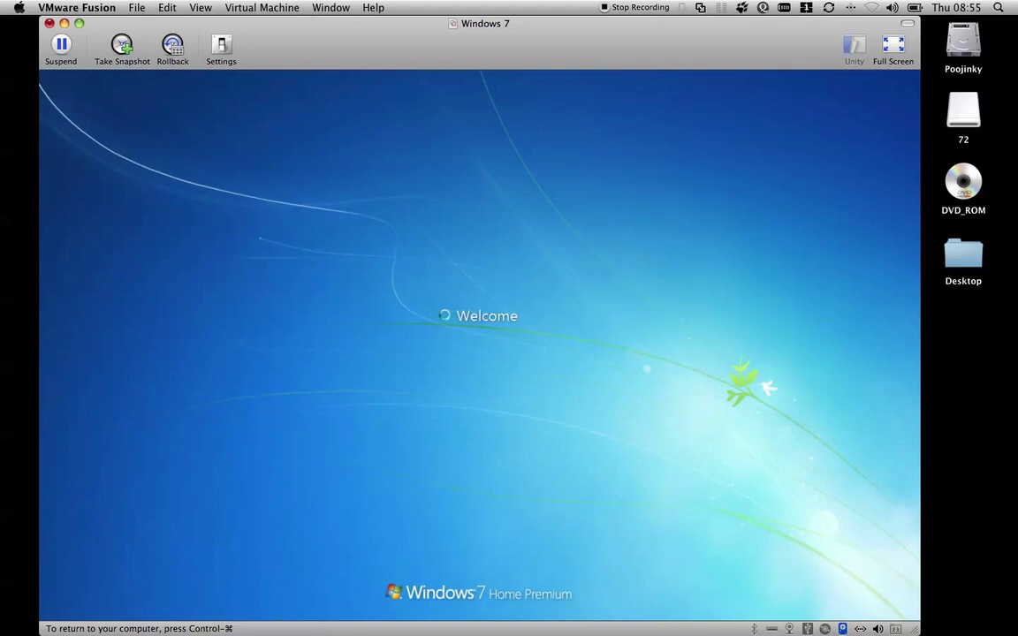
Release input from the virtual machine to the Mac, then find and open TextEdit with a blank document.
{"action": "key", "text": "ctrl+super"}
{"action": "key", "text": "super+space"}
{"action": "type", "text": "tex"}
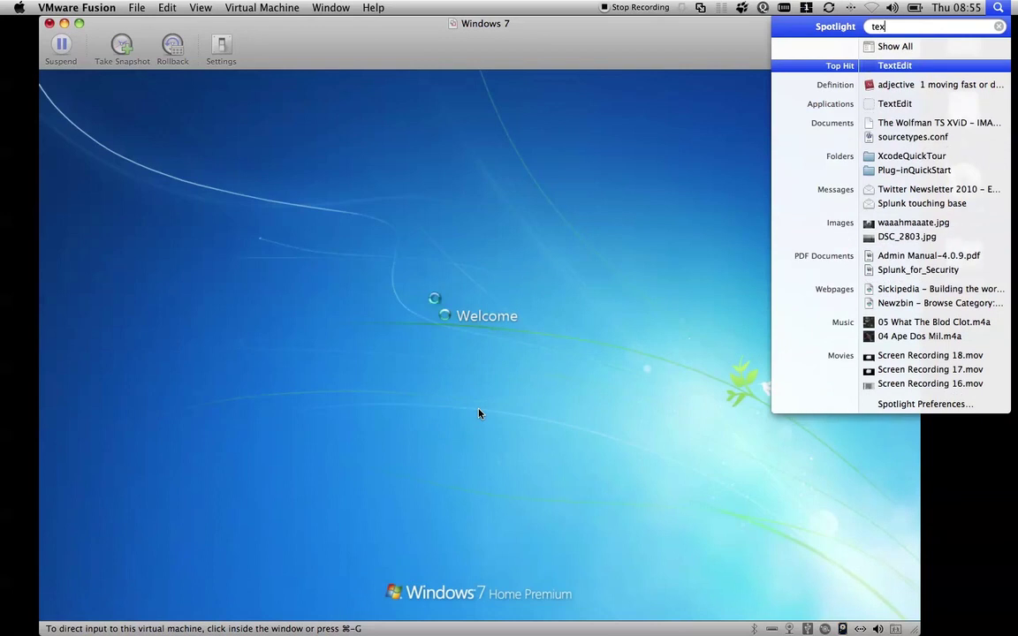
{"action": "type", "text": "te"}
{"action": "key", "text": "Escape"}
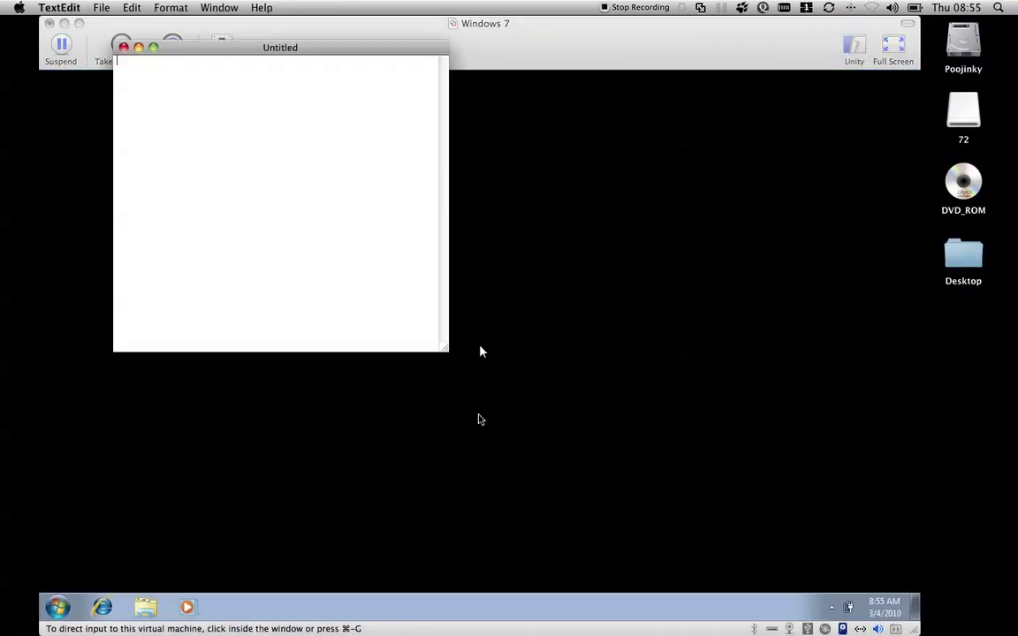
Write in the blank document: "as you can see when i didn't boot from kon my windows 7 prompts me to authenticate".
{"action": "type", "text": "as you can see when i didn't "}
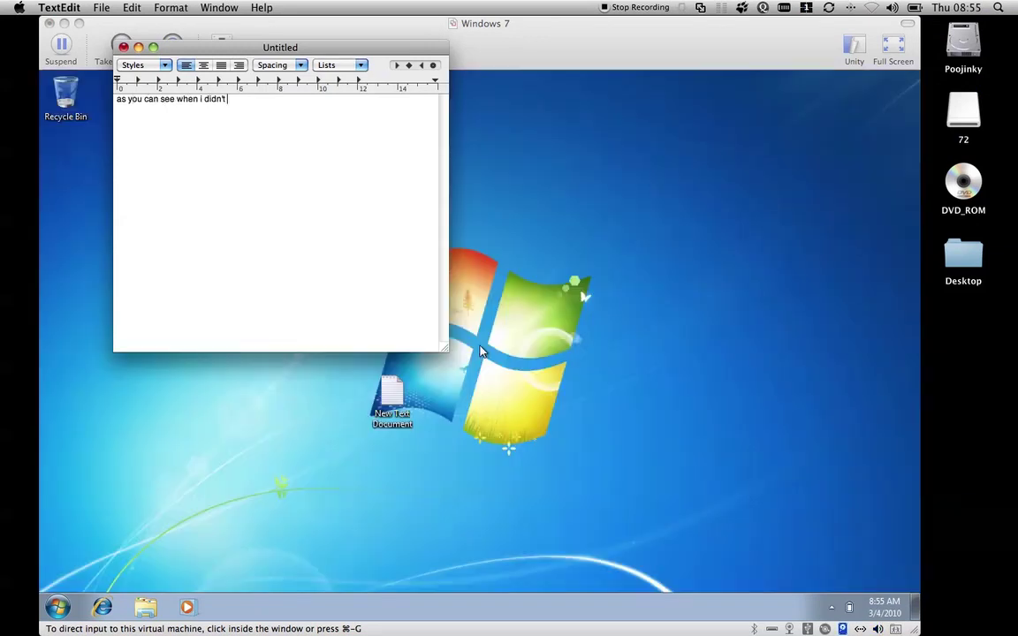
{"action": "type", "text": "boot ro"}
{"action": "key", "text": "BackSpace"}
{"action": "key", "text": "BackSpace"}
{"action": "type", "text": "from k"}
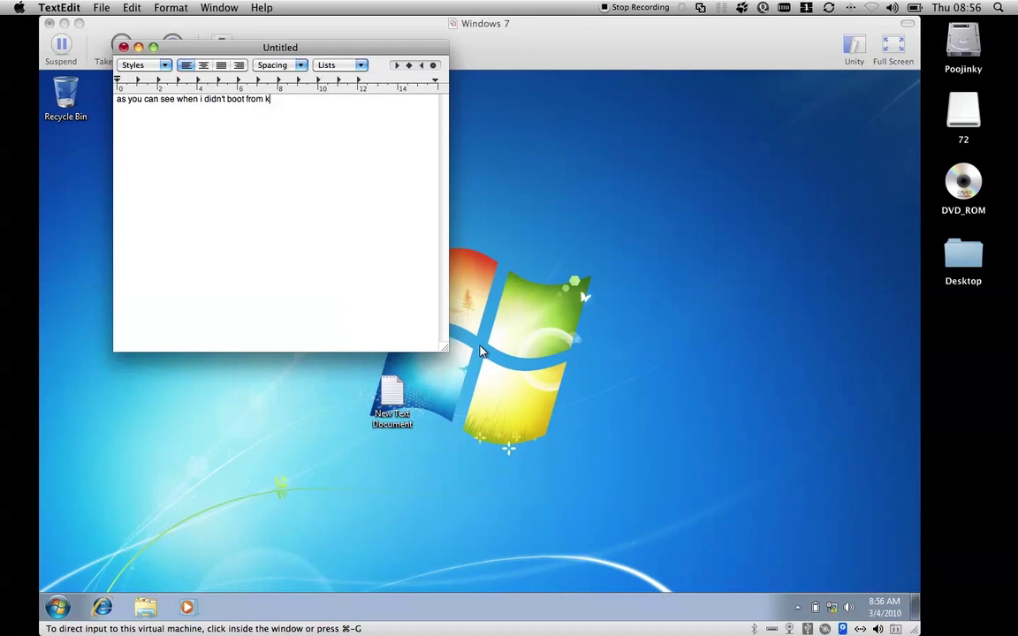
{"action": "type", "text": "on my windows 7 prompts me to authenticate"}
Close the note with "Enjoy", the author's handle and the site hackintosh.co.uk on separate lines below the text.
{"action": "key", "text": "Return"}
{"action": "key", "text": "Return"}
{"action": "type", "text": "Enjoy"}
{"action": "key", "text": "Return"}
{"action": "type", "text": "n0x00"}
{"action": "key", "text": "Return"}
{"action": "type", "text": "hackintosh.co.uk"}
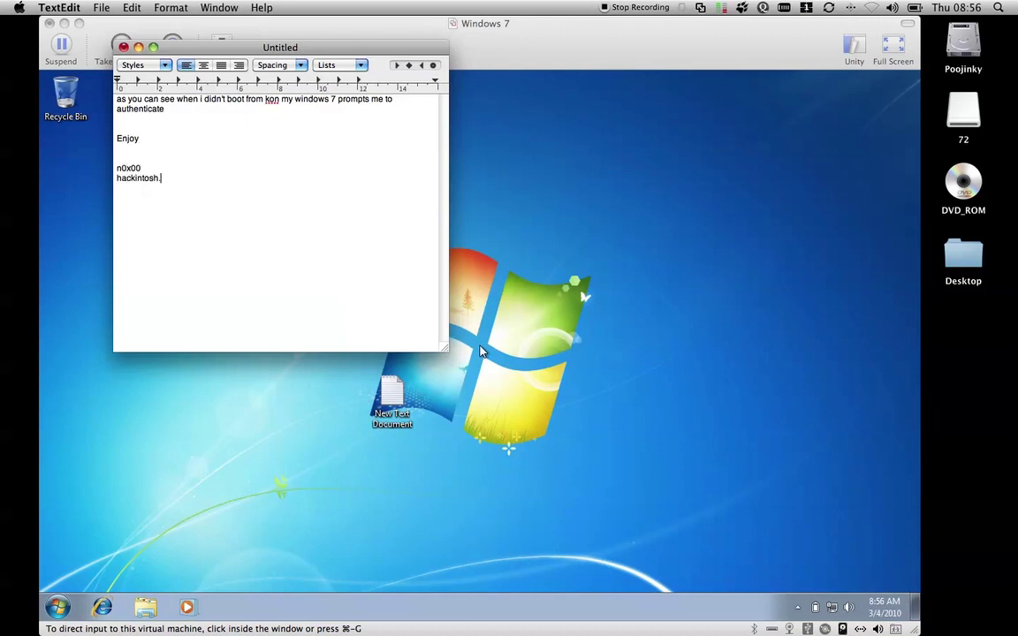